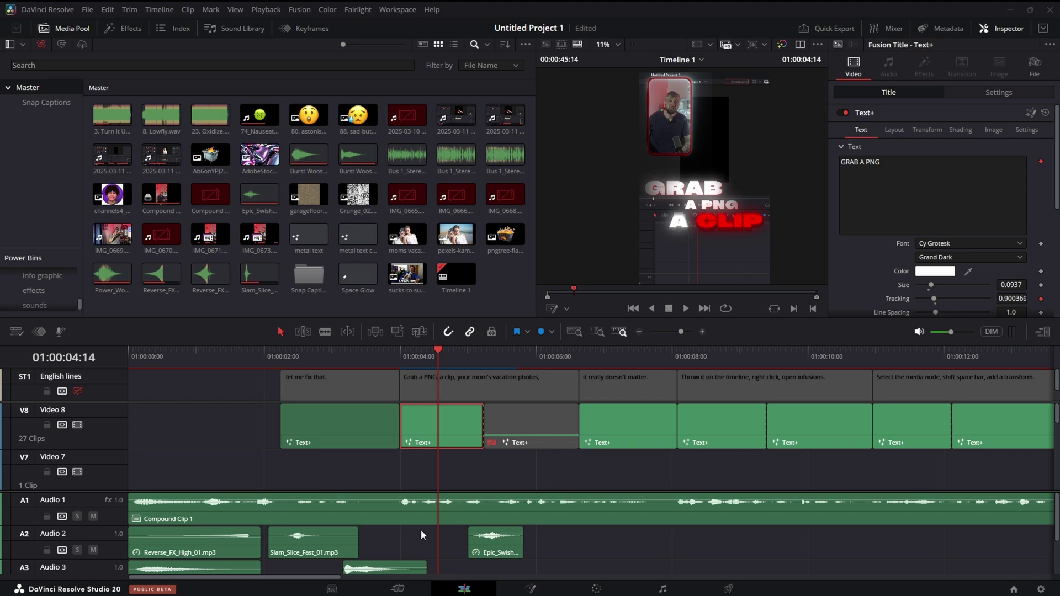
Step: Bring up the context menu of the GRAB A PNG Text+ clip on track V8
{"action": "right_click", "coordinate": [418, 425]}
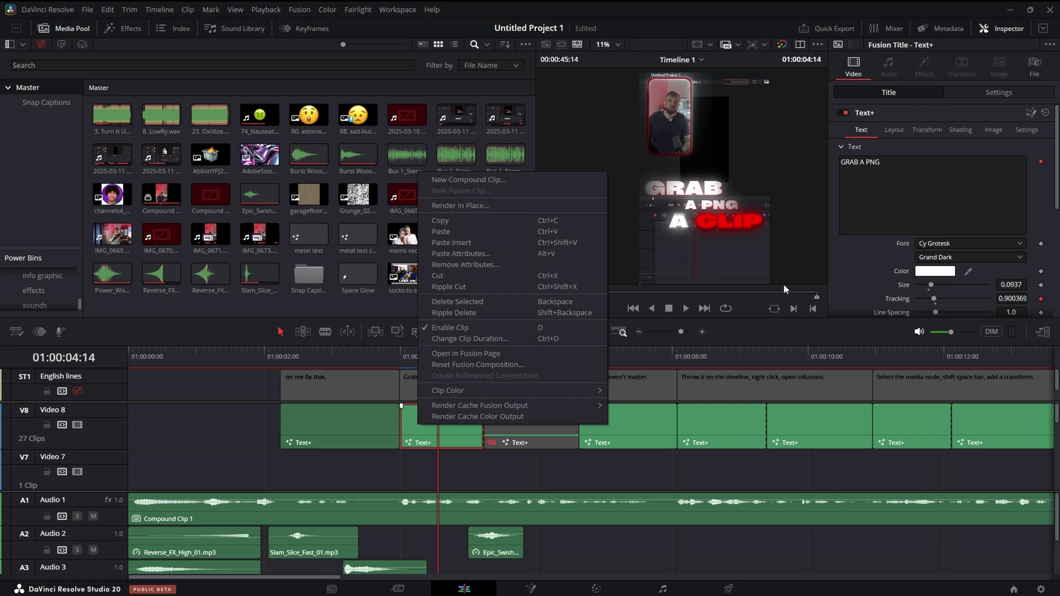
Step: Open the GRAB A PNG clip on the Fusion page, then view and select the Template node
{"action": "left_click", "coordinate": [466, 354]}
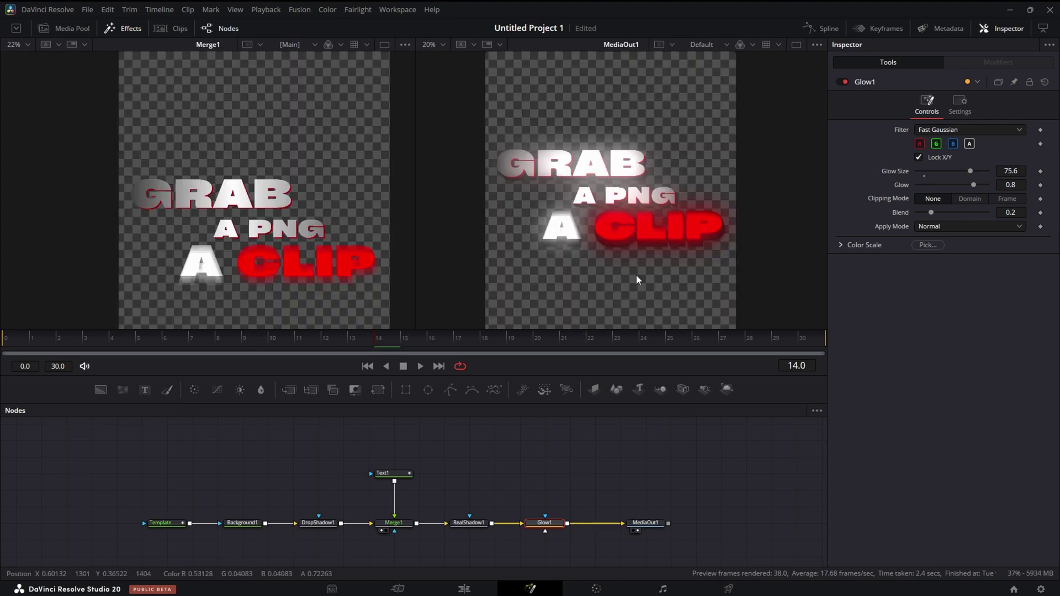
{"action": "left_click", "coordinate": [155, 531]}
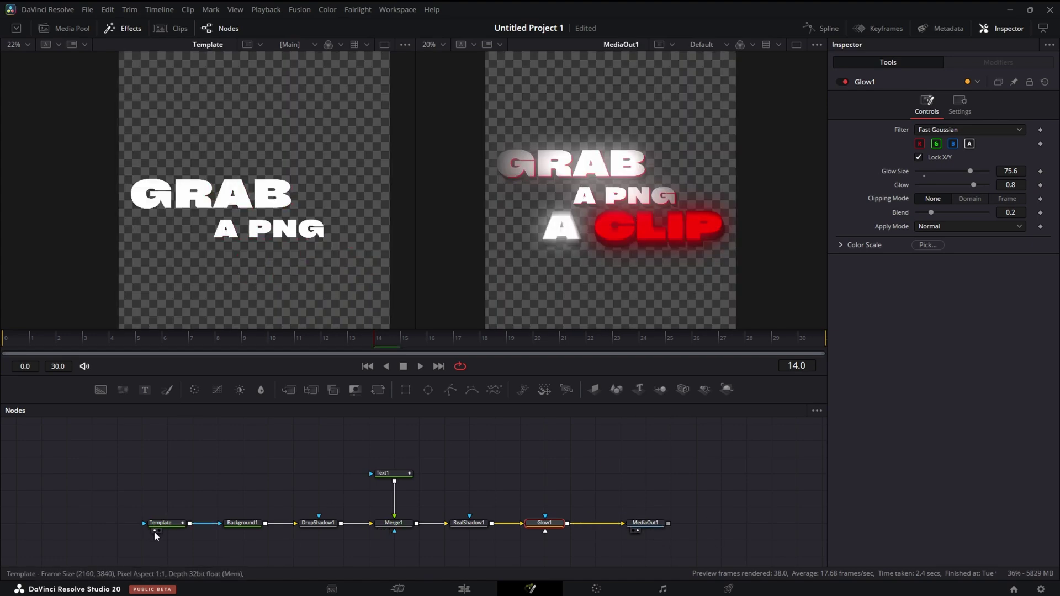
{"action": "left_click", "coordinate": [161, 528]}
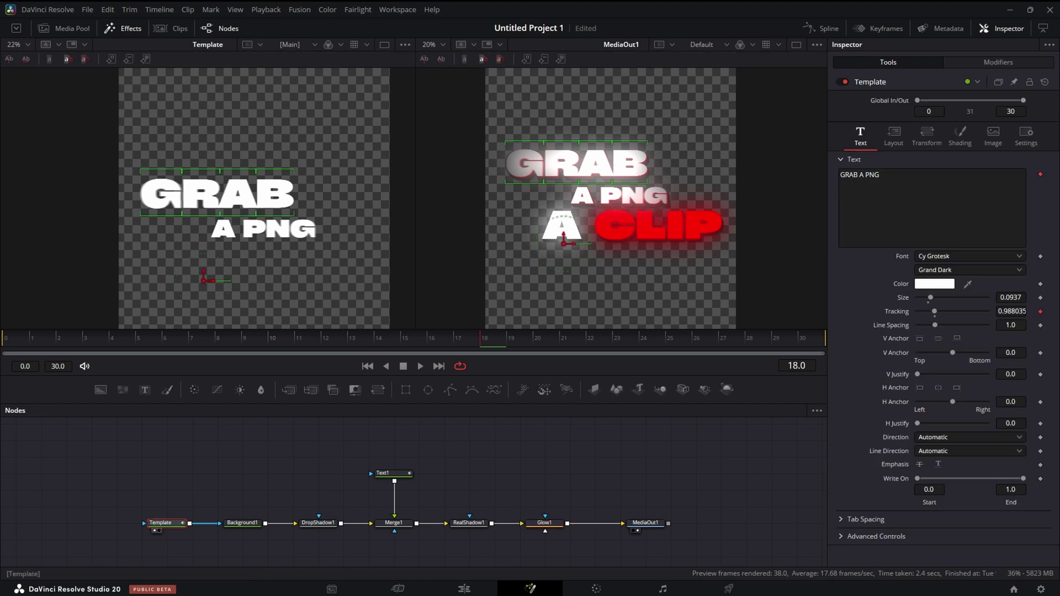
Step: Show the Template text's Modifiers tab and its character styling options, then preview Background1
{"action": "right_click", "coordinate": [883, 224]}
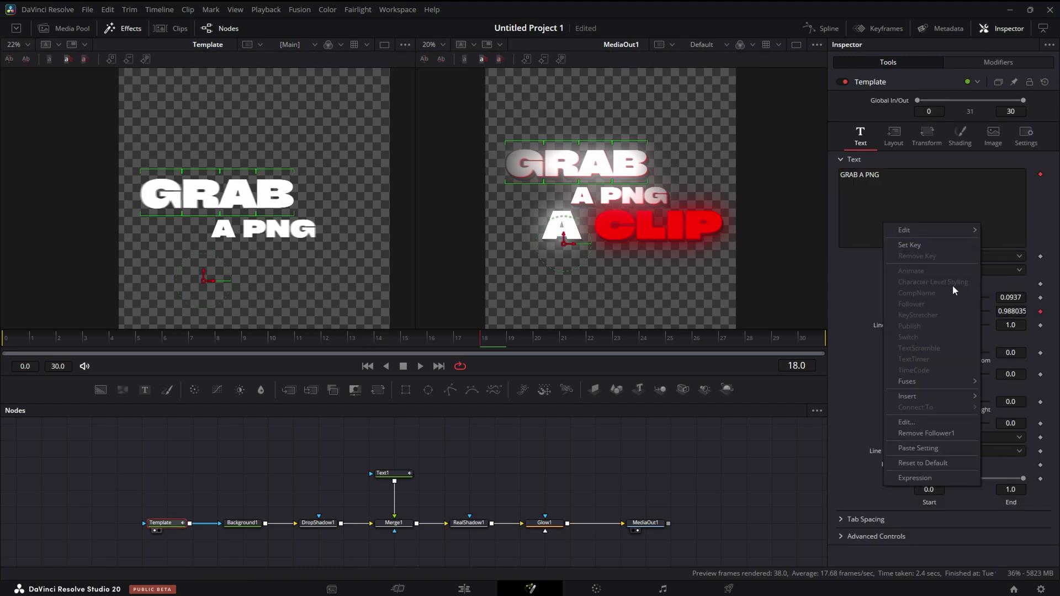
{"action": "left_click", "coordinate": [995, 66]}
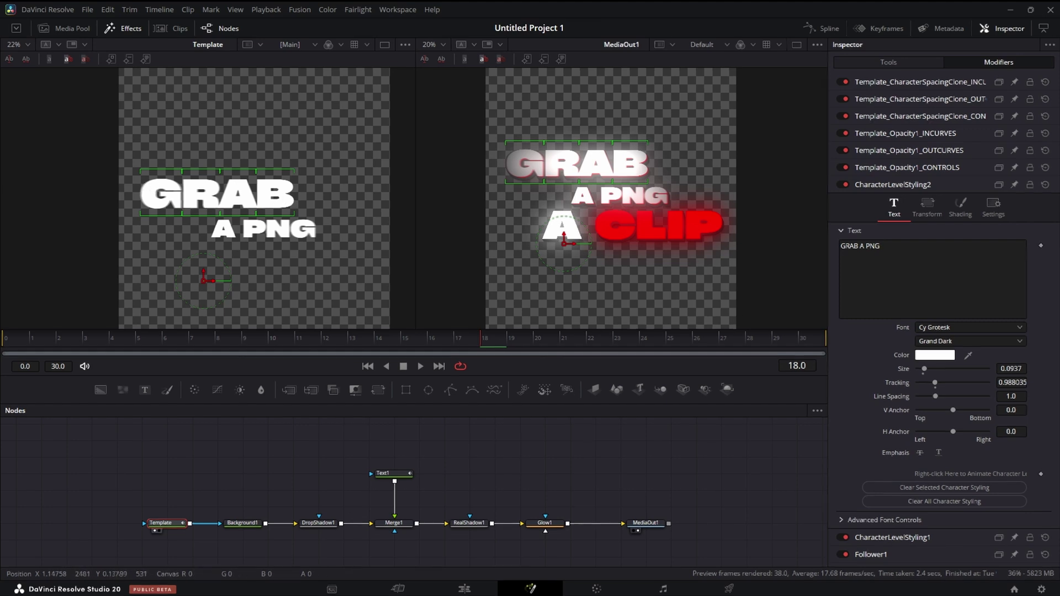
{"action": "right_click", "coordinate": [872, 273]}
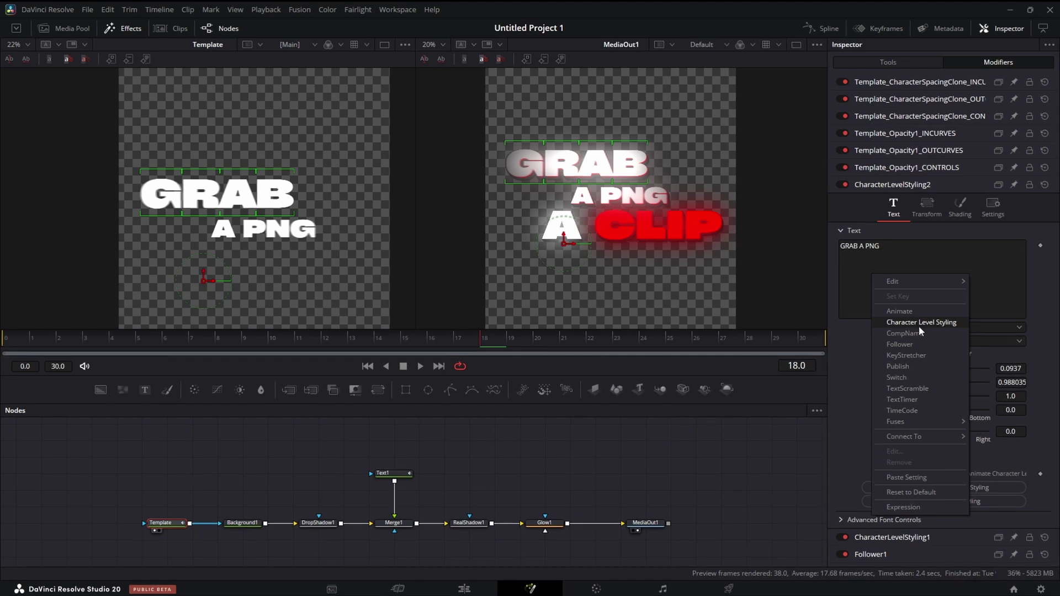
{"action": "left_click", "coordinate": [947, 260]}
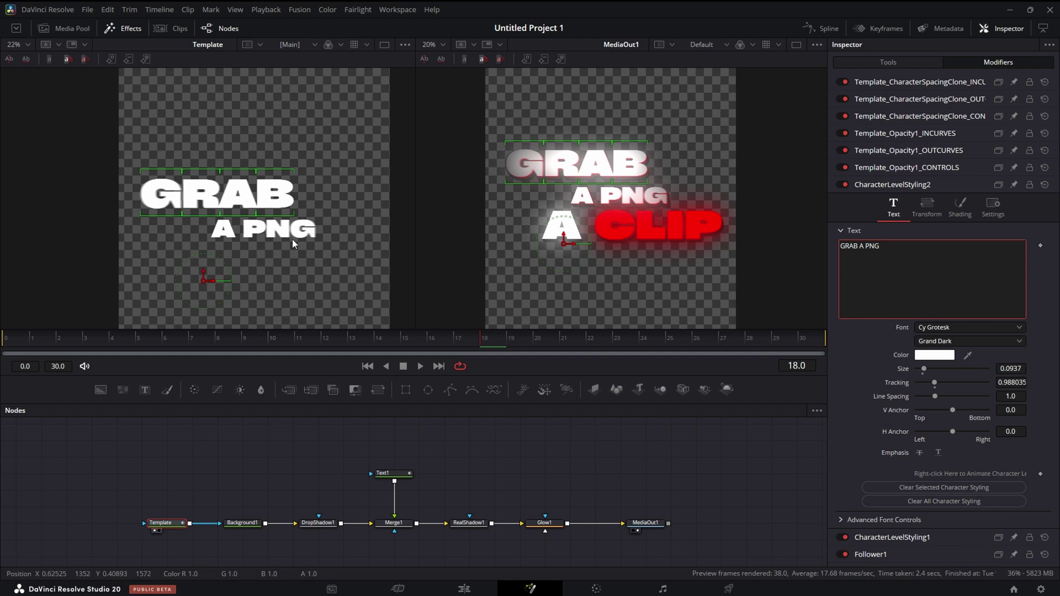
{"action": "left_click", "coordinate": [231, 531]}
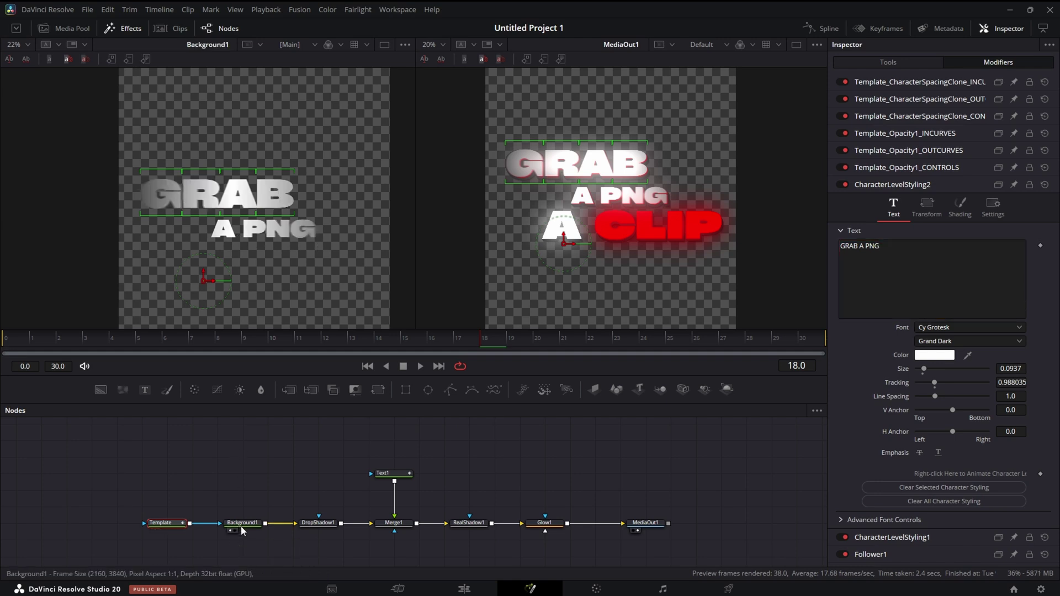
Step: Select Background1 to review its Reflect gradient, then preview DropShadow1's red-shadowed output
{"action": "mouse_move", "coordinate": [242, 524]}
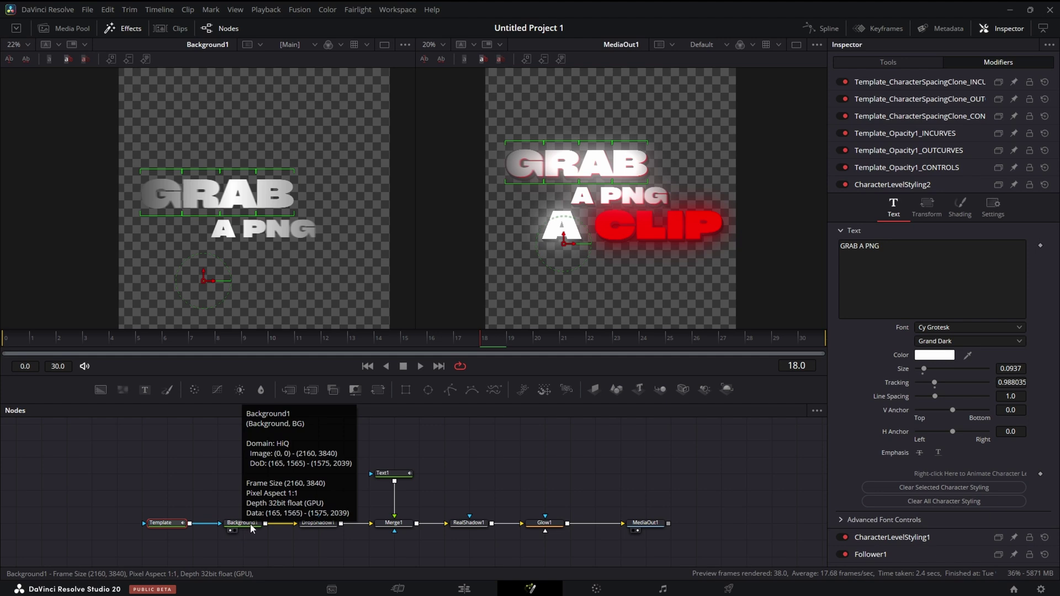
{"action": "left_click", "coordinate": [250, 526]}
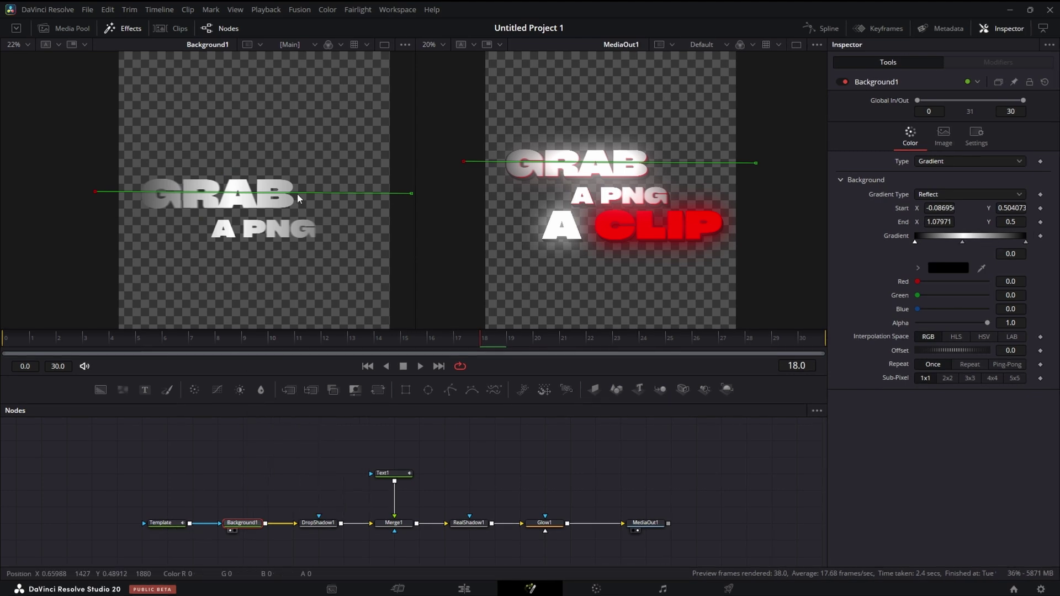
{"action": "left_click", "coordinate": [306, 531]}
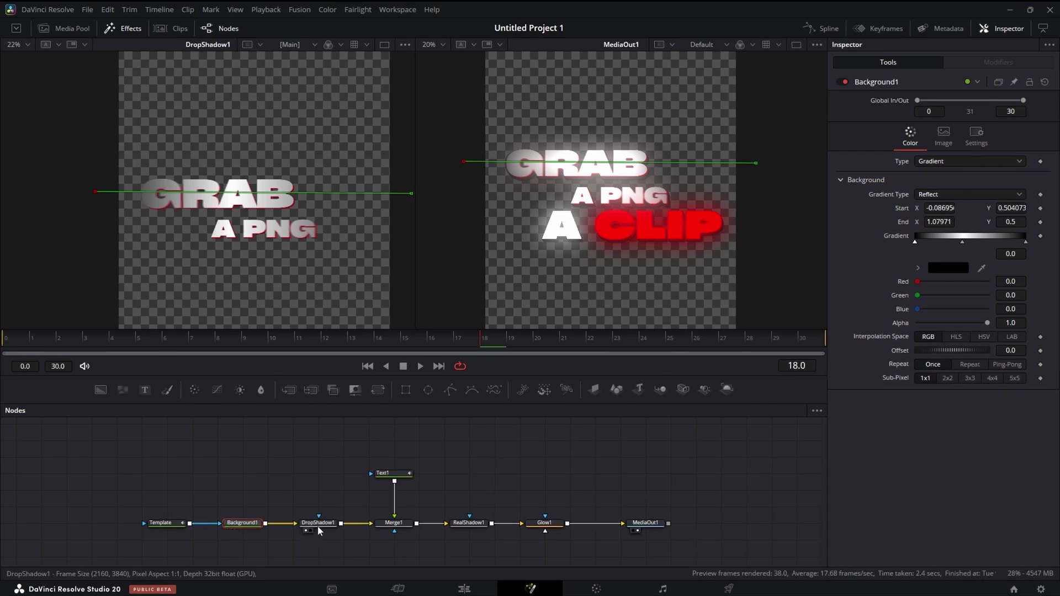
Step: Inspect DropShadow1's red shadow (angle 37.5) zoomed in, then preview the A CLIP Text1 node alone
{"action": "left_click", "coordinate": [318, 528]}
{"action": "scroll", "coordinate": [275, 253], "scroll_direction": "up", "scroll_amount": 5}
{"action": "scroll", "coordinate": [277, 185], "scroll_direction": "up", "scroll_amount": 5}
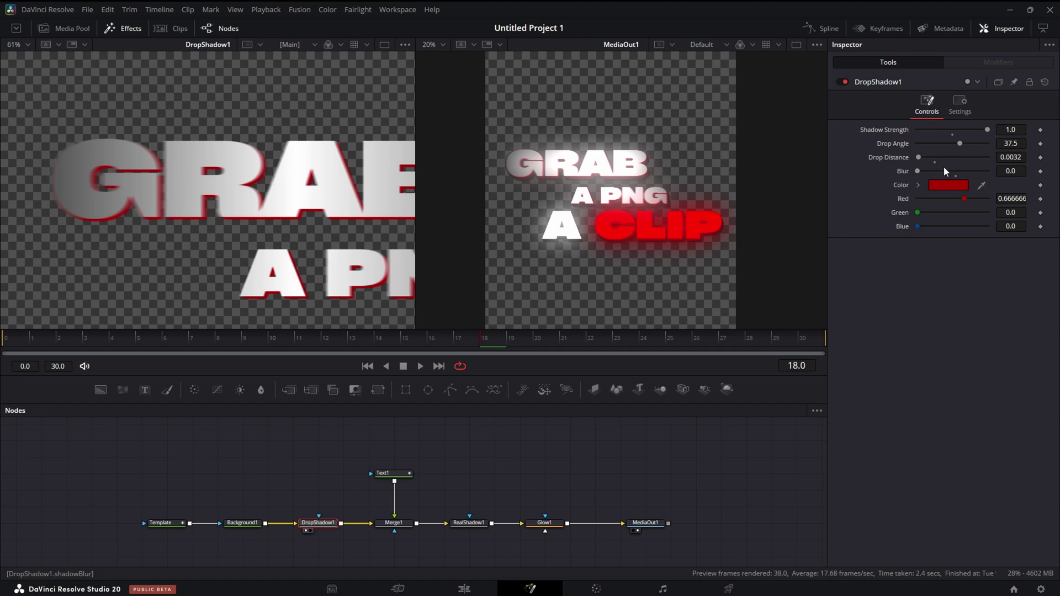
{"action": "scroll", "coordinate": [157, 251], "scroll_direction": "up", "scroll_amount": 4}
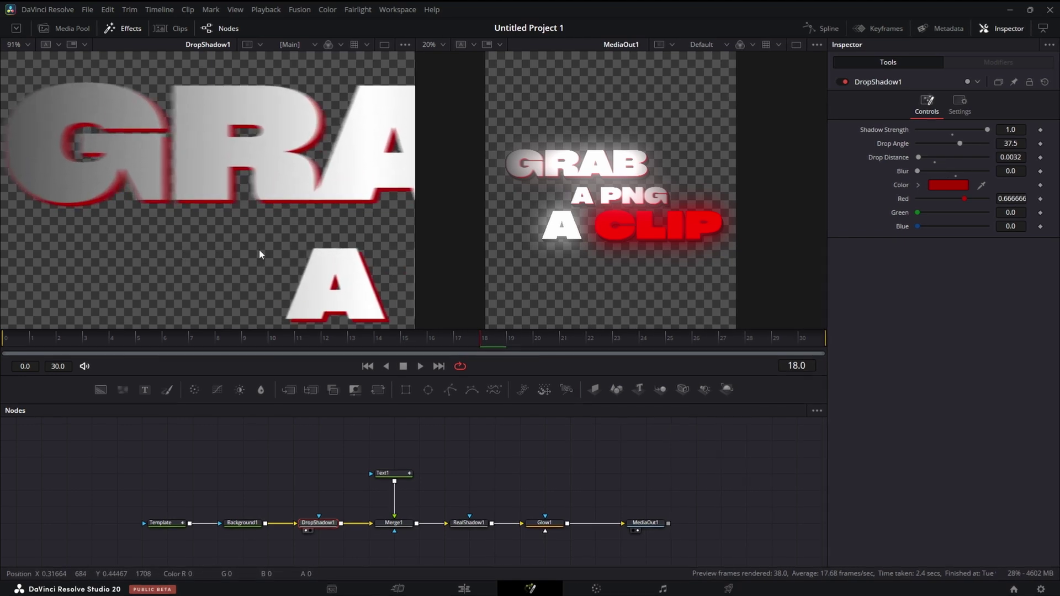
{"action": "scroll", "coordinate": [260, 252], "scroll_direction": "down", "scroll_amount": 8}
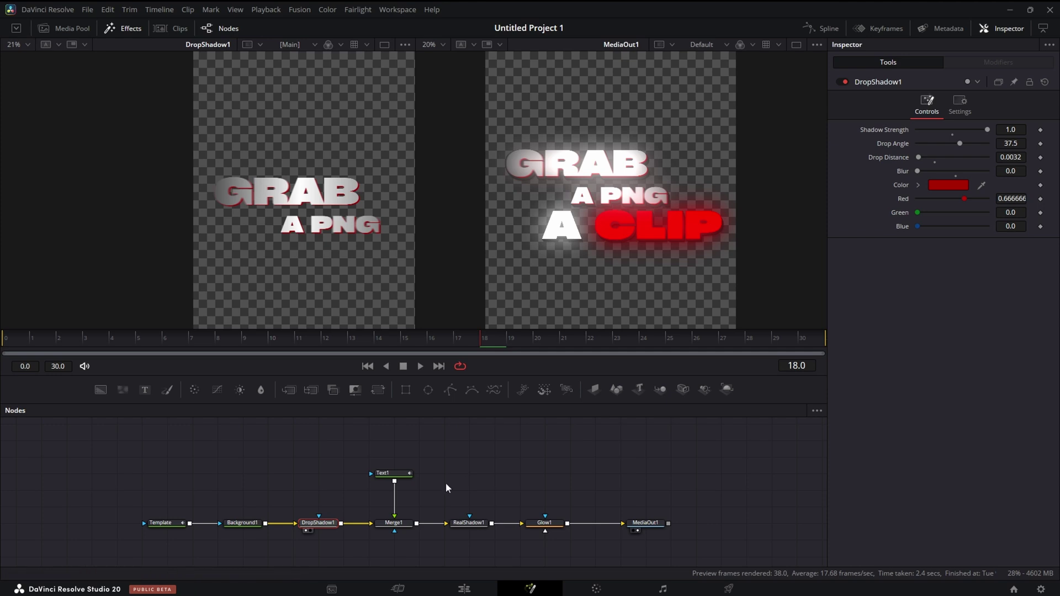
{"action": "left_click", "coordinate": [380, 482]}
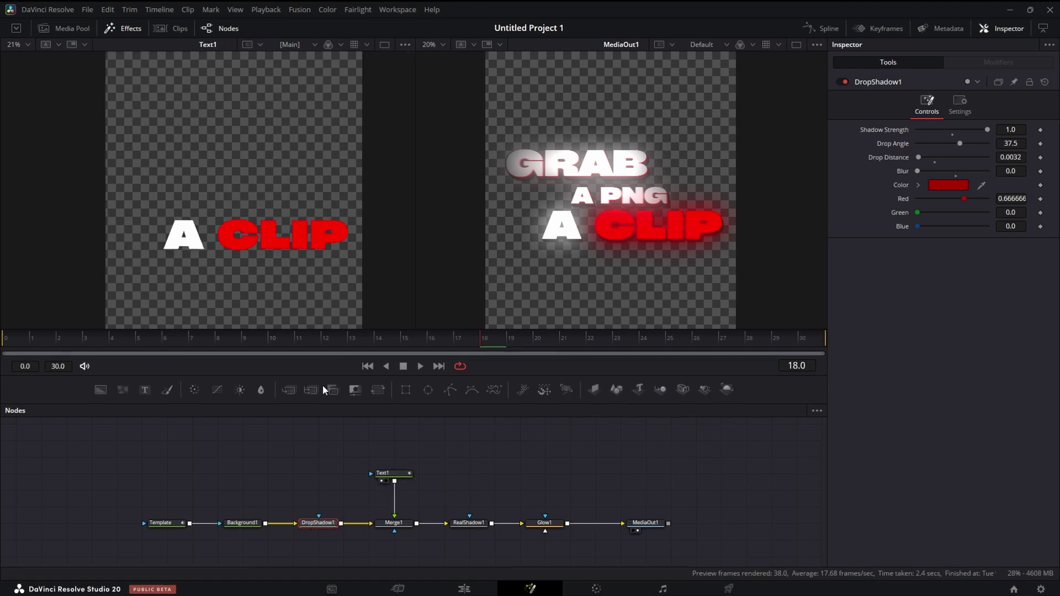
Step: Select Text1 and open its Modifiers tab, expanding the character level styling modifier
{"action": "left_click", "coordinate": [389, 473]}
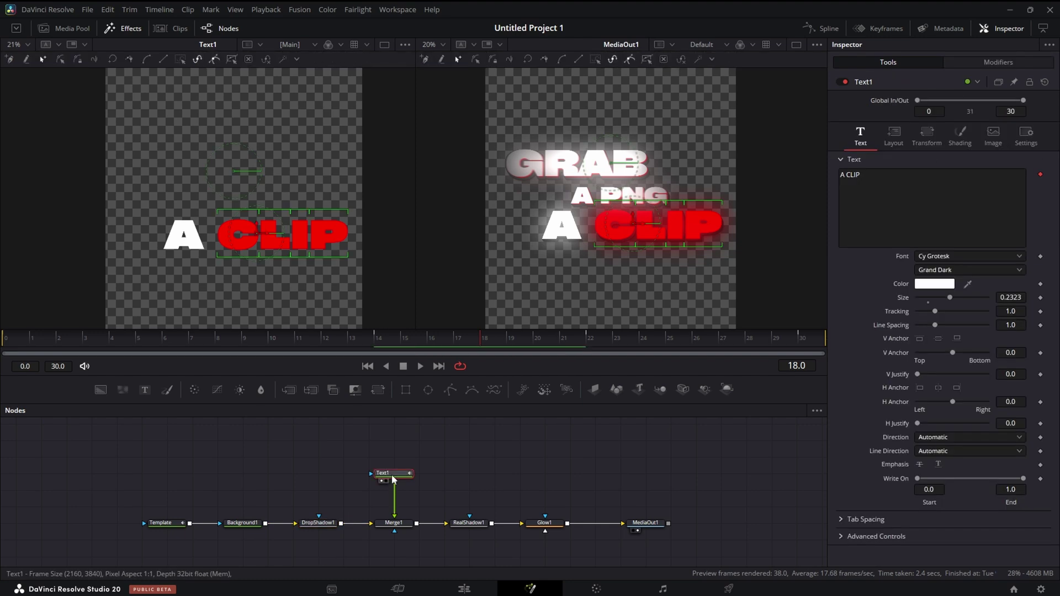
{"action": "right_click", "coordinate": [1001, 199]}
{"action": "key", "text": "Escape"}
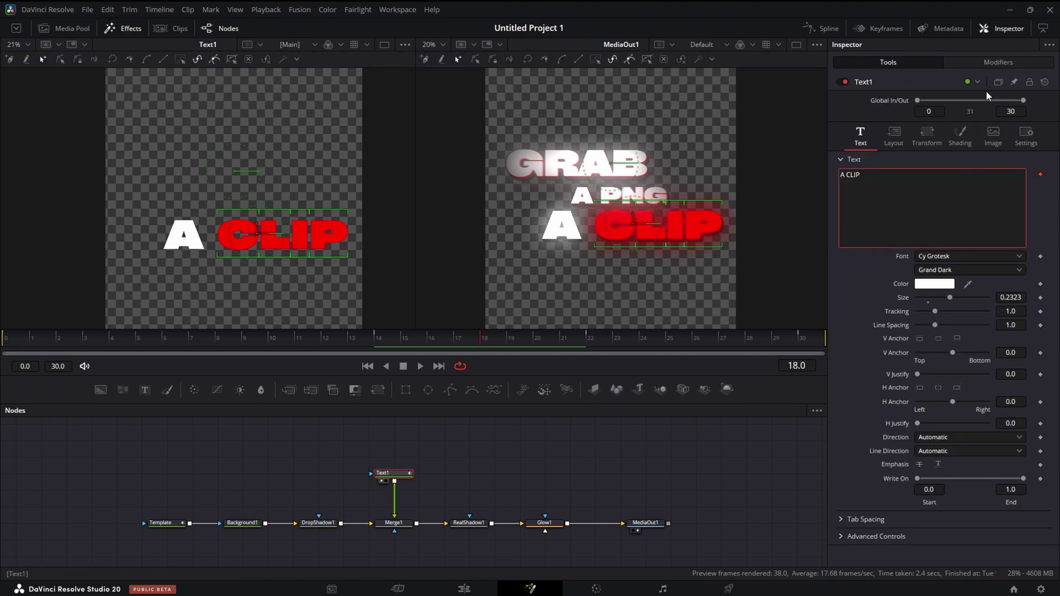
{"action": "left_click", "coordinate": [1006, 63]}
{"action": "left_click", "coordinate": [893, 208]}
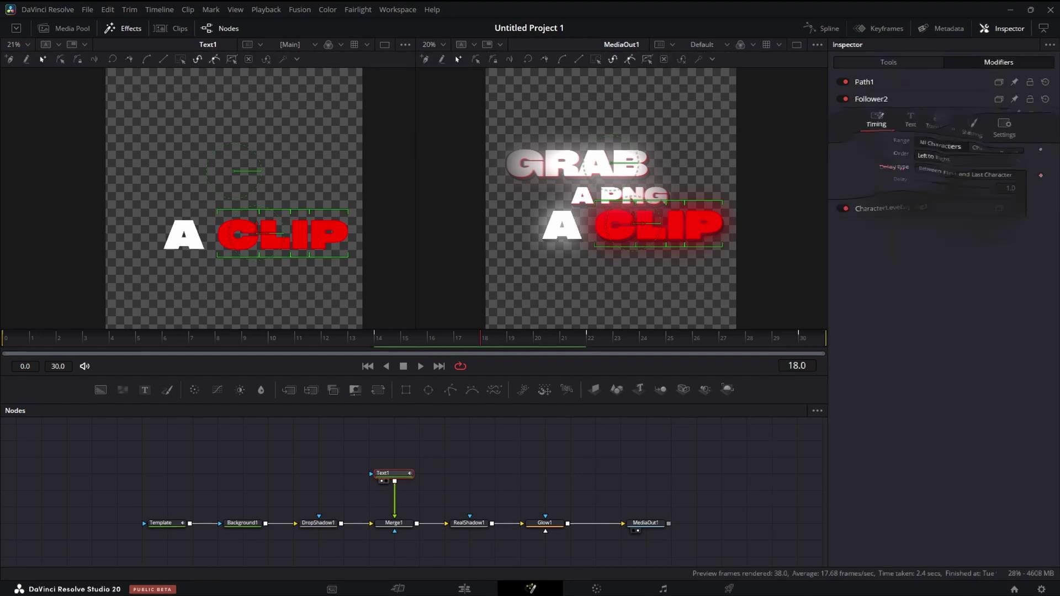
{"action": "right_click", "coordinate": [956, 209]}
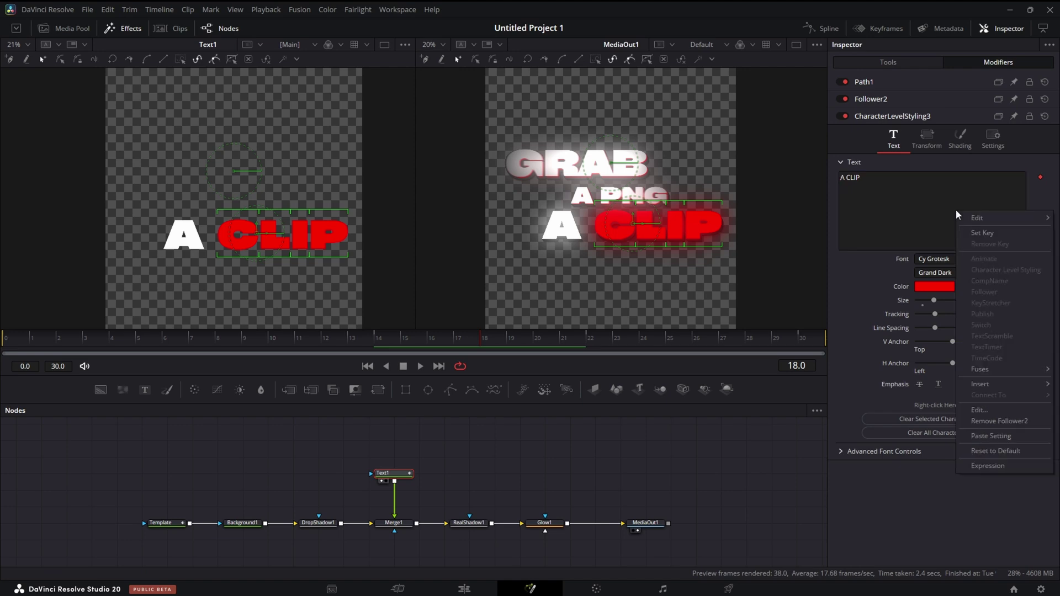
Step: Review Follower2's Shading, Transform and Timing tabs: All Characters, Left to Right, delay 1.0
{"action": "left_click", "coordinate": [932, 101]}
{"action": "left_click", "coordinate": [977, 121]}
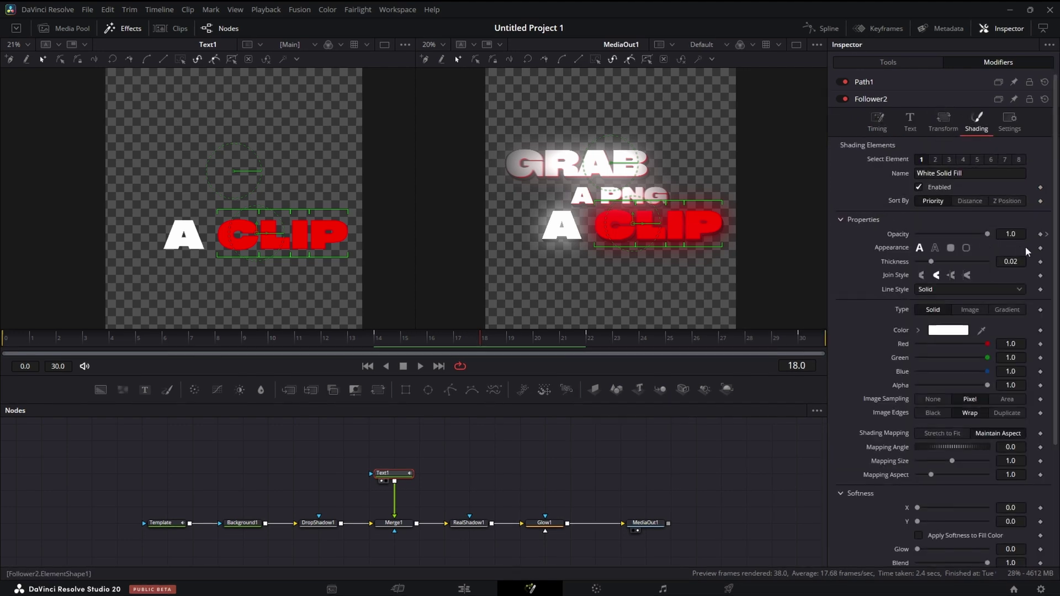
{"action": "scroll", "coordinate": [1019, 246], "scroll_direction": "down", "scroll_amount": 3}
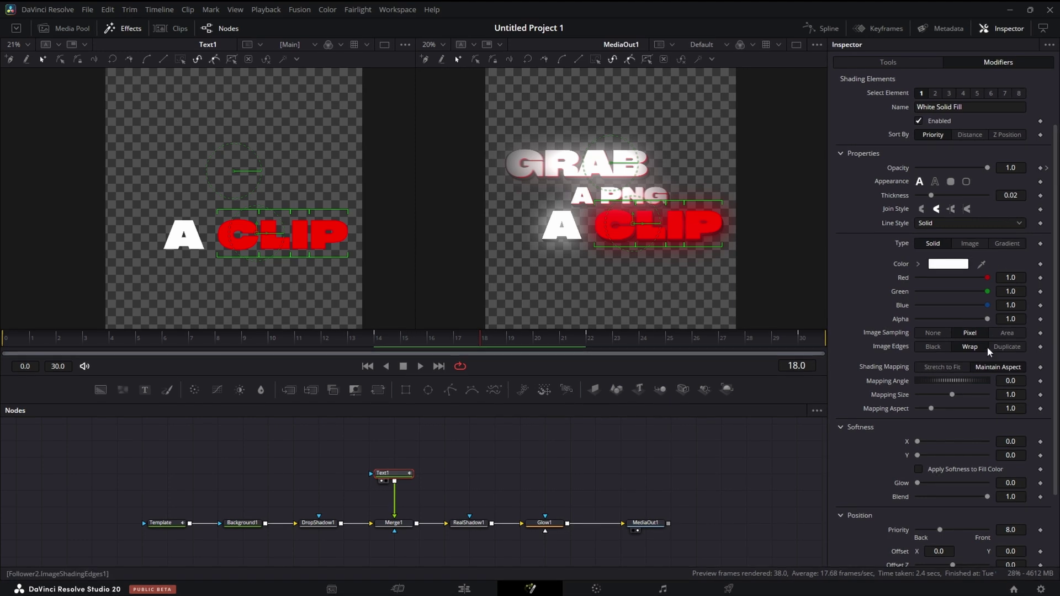
{"action": "scroll", "coordinate": [991, 339], "scroll_direction": "up", "scroll_amount": 3}
{"action": "scroll", "coordinate": [954, 477], "scroll_direction": "down", "scroll_amount": 5}
{"action": "scroll", "coordinate": [979, 181], "scroll_direction": "up", "scroll_amount": 5}
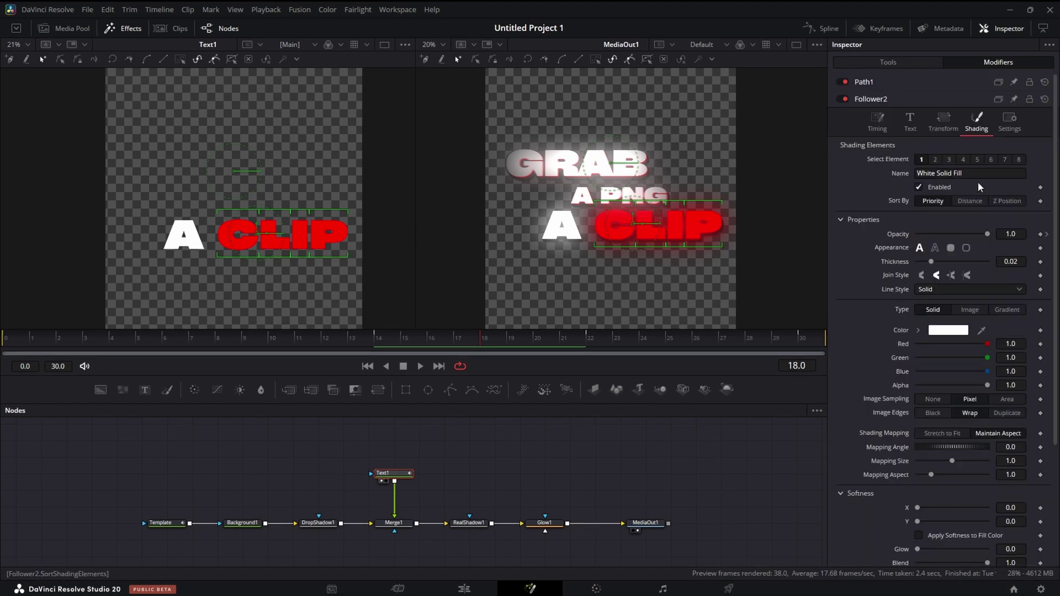
{"action": "left_click", "coordinate": [946, 121]}
{"action": "left_click", "coordinate": [878, 122]}
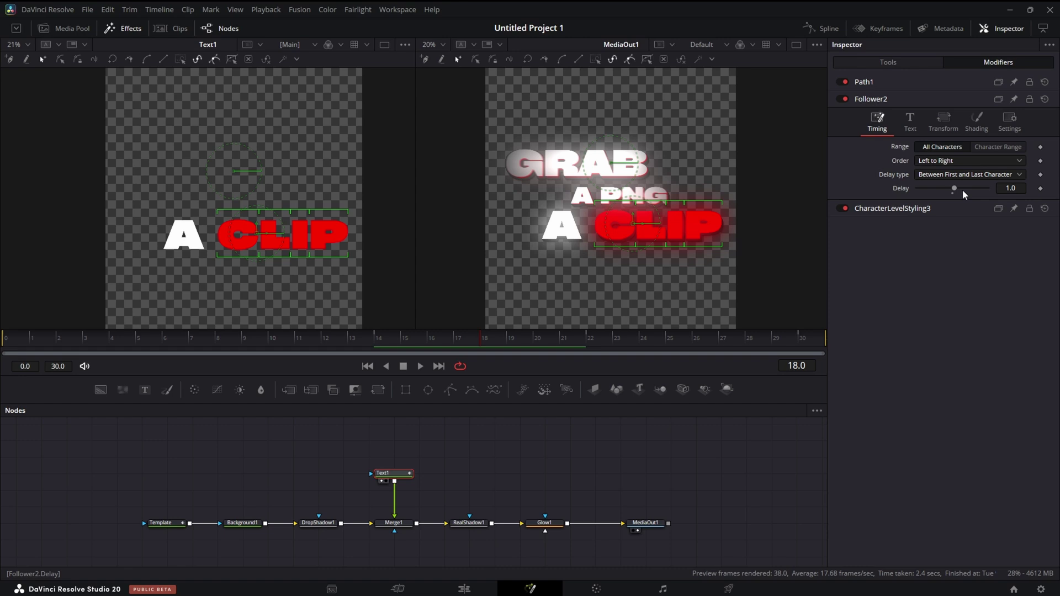
Step: Preview RealShadow1's soft shadow (Weight 4.41, Strength 3.46) up close, then select Glow1
{"action": "left_click", "coordinate": [464, 527]}
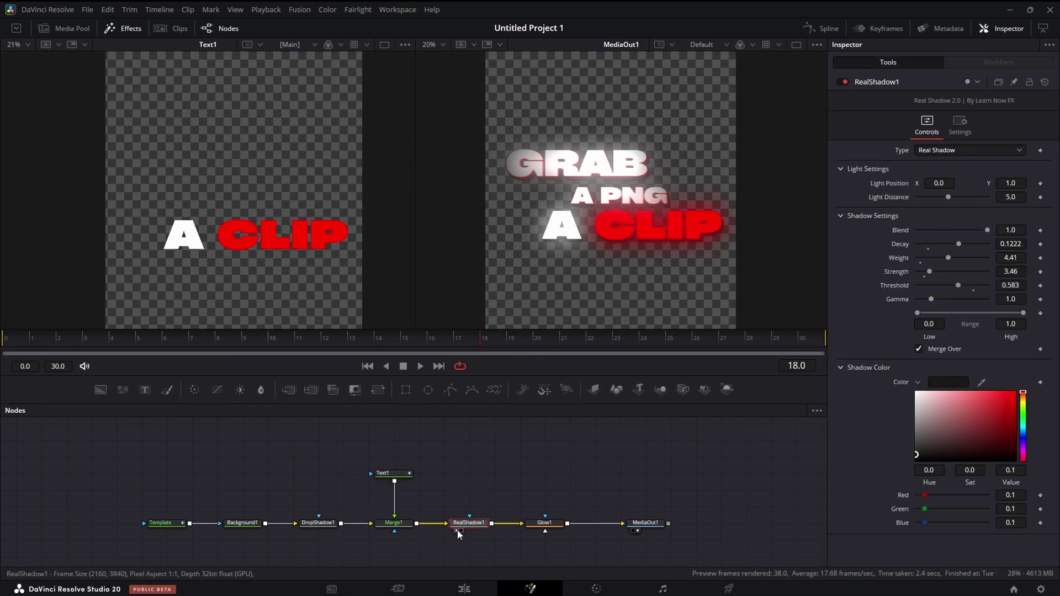
{"action": "left_click", "coordinate": [457, 530]}
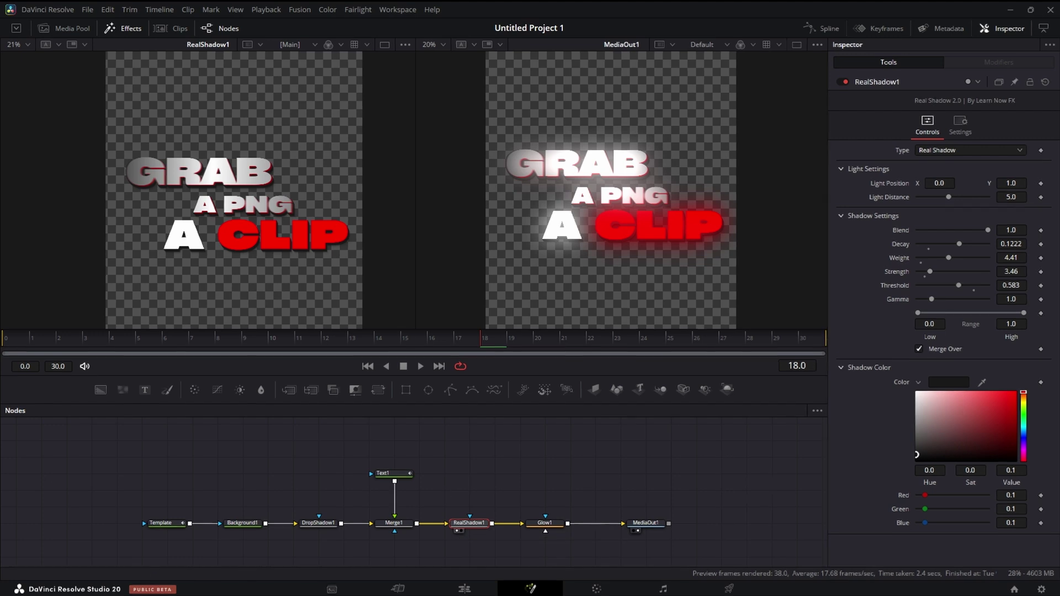
{"action": "scroll", "coordinate": [215, 262], "scroll_direction": "up", "scroll_amount": 5}
{"action": "scroll", "coordinate": [366, 255], "scroll_direction": "up", "scroll_amount": 6}
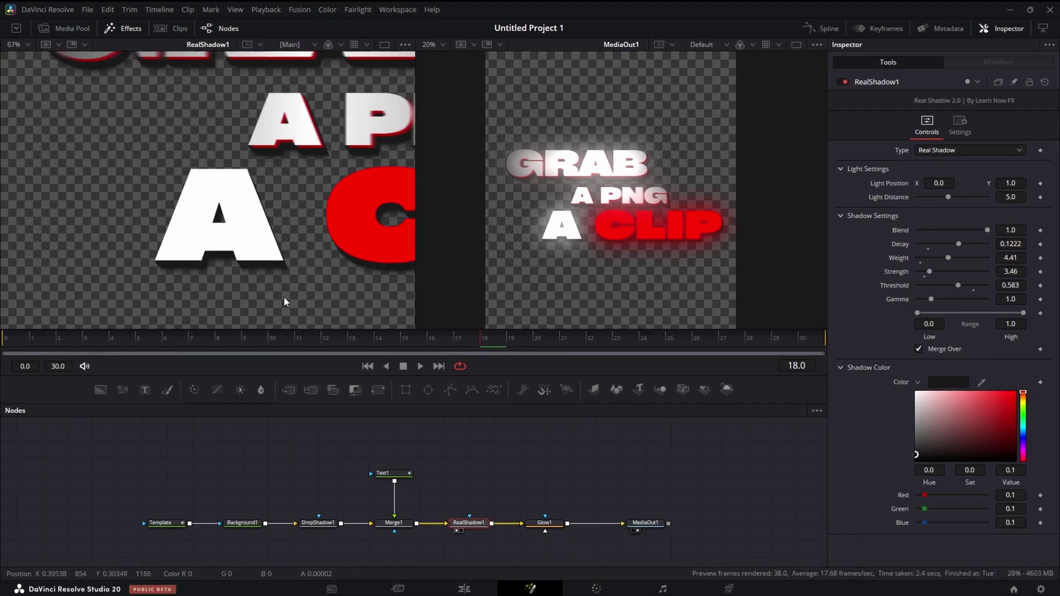
{"action": "scroll", "coordinate": [354, 296], "scroll_direction": "up", "scroll_amount": 3}
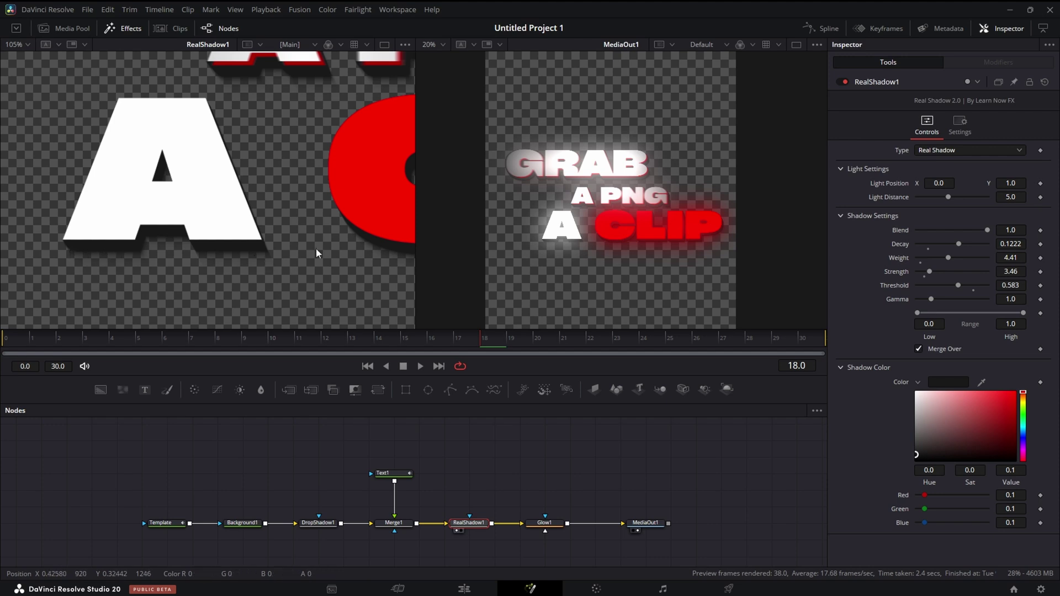
{"action": "scroll", "coordinate": [313, 254], "scroll_direction": "down", "scroll_amount": 8}
{"action": "scroll", "coordinate": [266, 303], "scroll_direction": "down", "scroll_amount": 1}
{"action": "left_click_drag", "start_coordinate": [326, 300], "coordinate": [259, 246]}
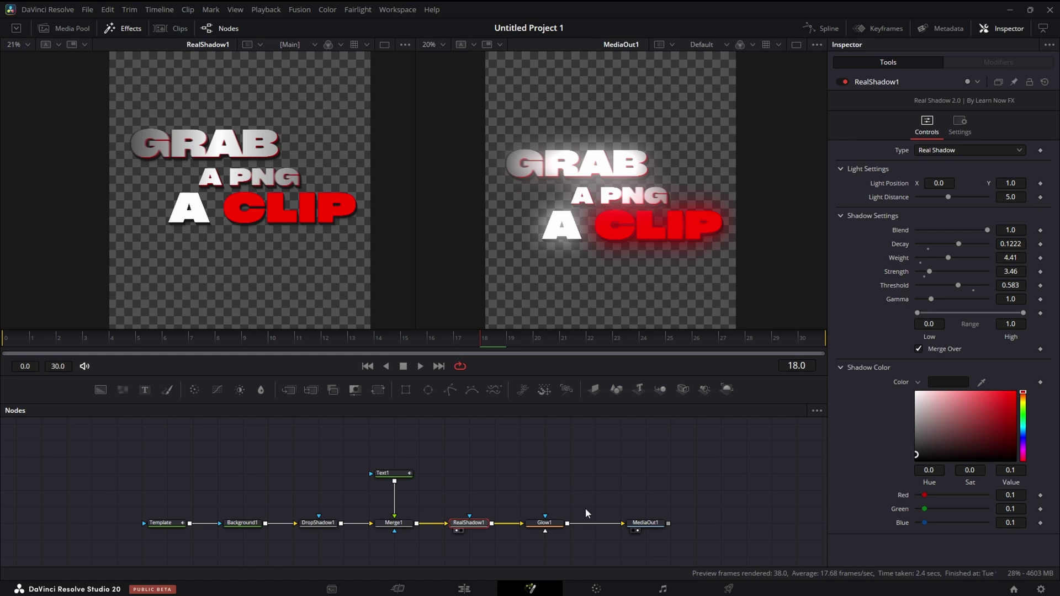
{"action": "left_click", "coordinate": [554, 526]}
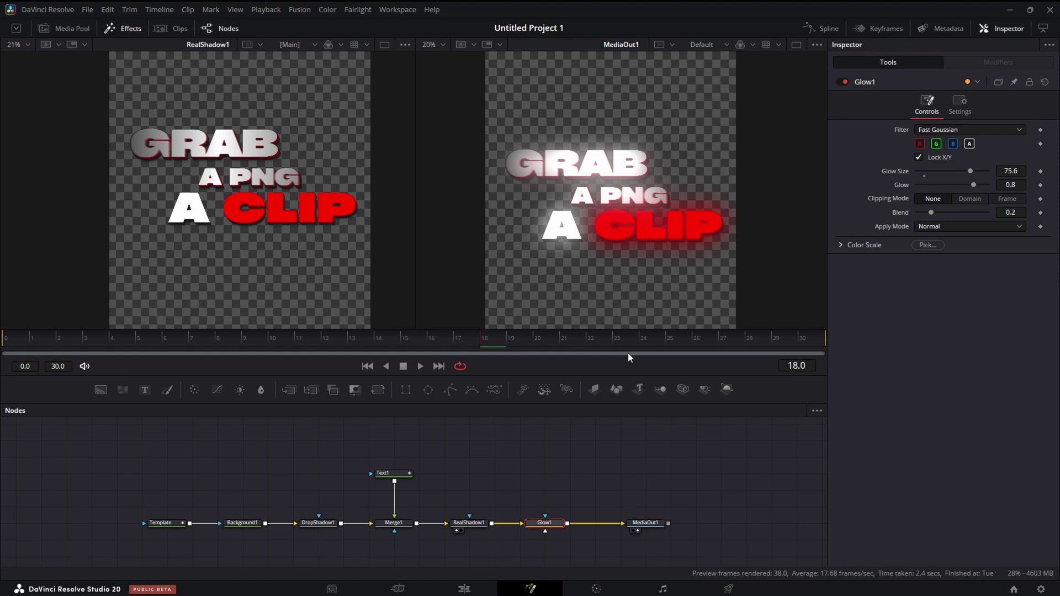
{"action": "left_click", "coordinate": [420, 366]}
{"action": "left_click", "coordinate": [404, 366]}
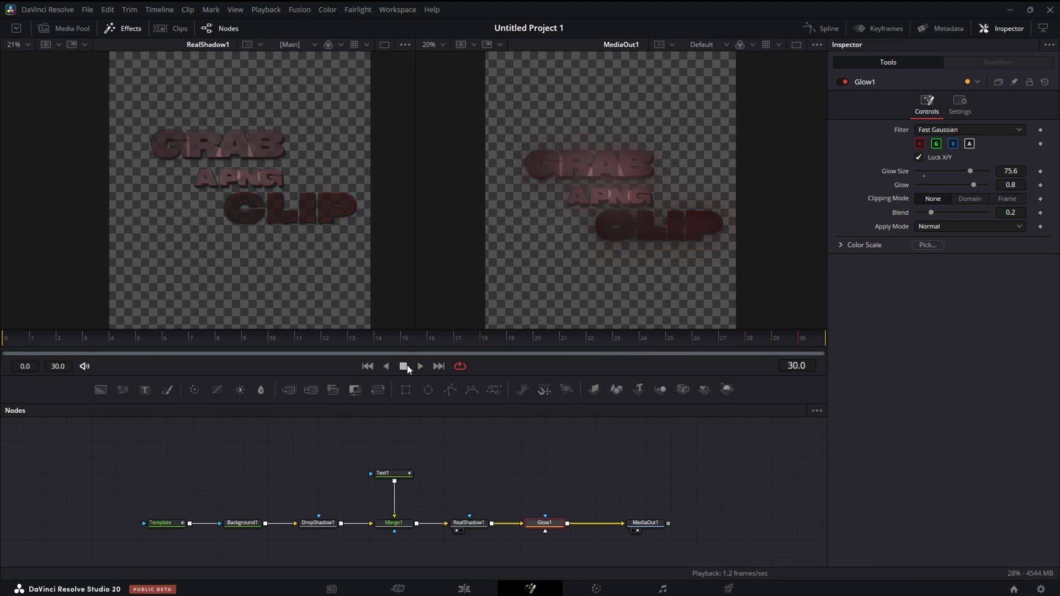
{"action": "left_click", "coordinate": [317, 337]}
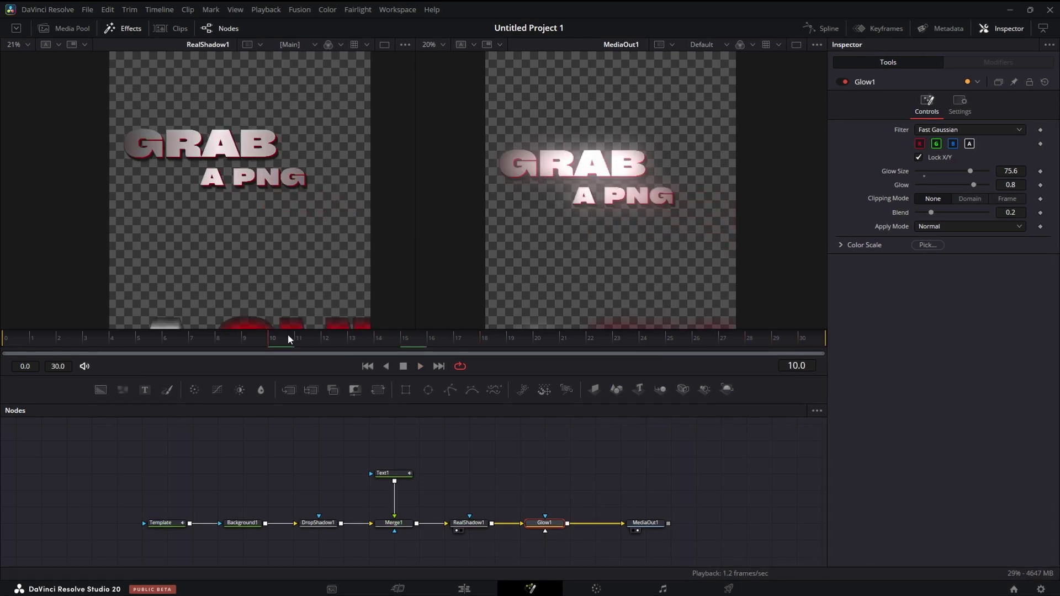
{"action": "left_click_drag", "start_coordinate": [287, 334], "coordinate": [363, 337]}
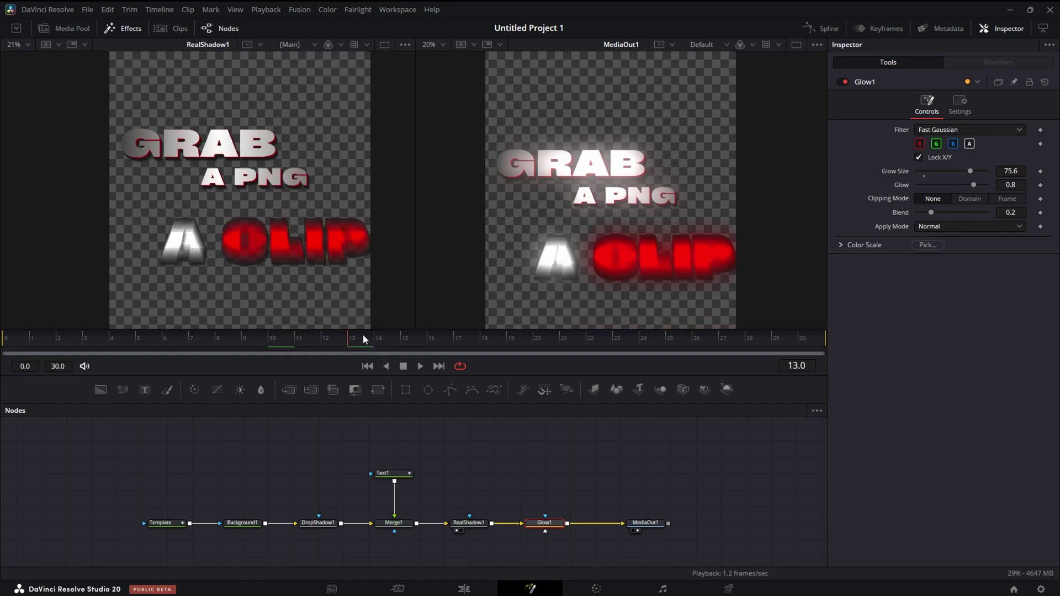
{"action": "left_click_drag", "start_coordinate": [363, 334], "coordinate": [412, 336]}
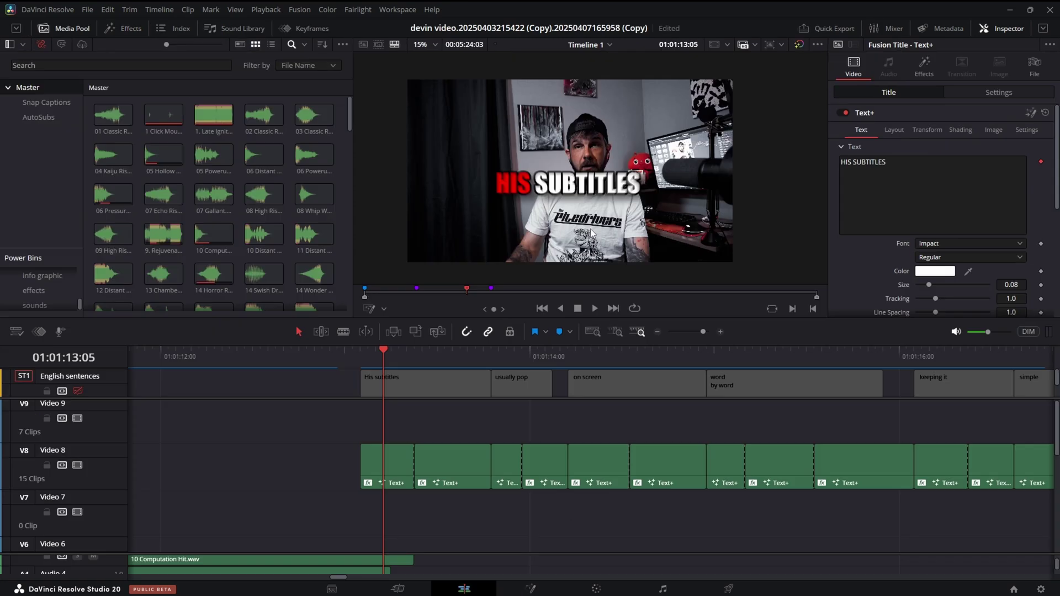
Step: Zoom the viewer and move the playhead a few frames into the HIS SUBTITLES caption
{"action": "scroll", "coordinate": [635, 216], "scroll_direction": "up", "scroll_amount": 1}
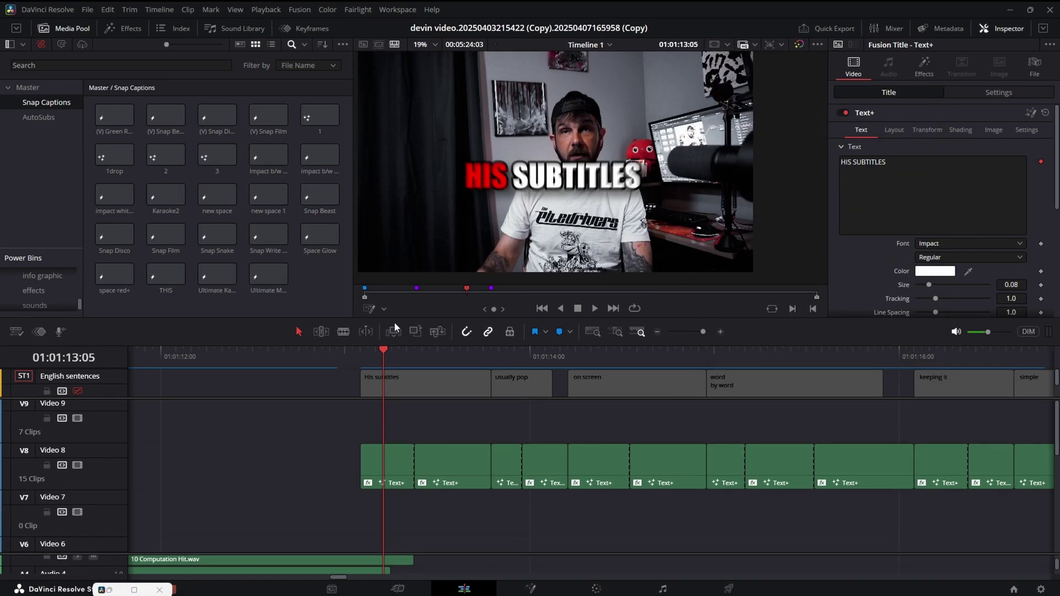
{"action": "left_click_drag", "start_coordinate": [387, 351], "coordinate": [389, 385]}
Step: Open the first HIS SUBTITLES clip in Fusion, show CharacterLevelStyling1, and scrub to frame 3
{"action": "left_click", "coordinate": [403, 462]}
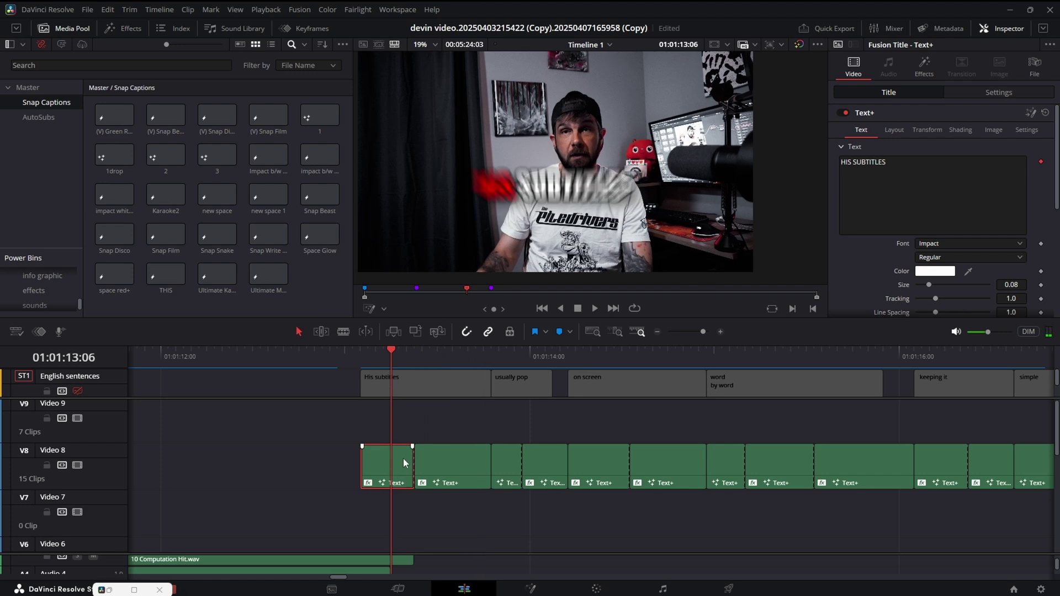
{"action": "right_click", "coordinate": [404, 460]}
{"action": "left_click", "coordinate": [485, 377]}
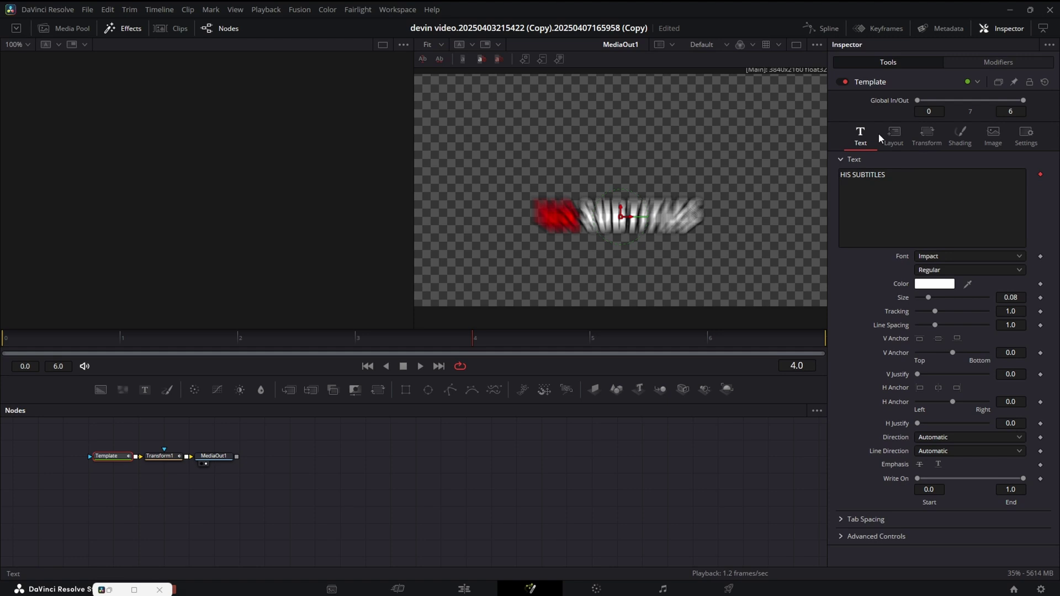
{"action": "right_click", "coordinate": [929, 256]}
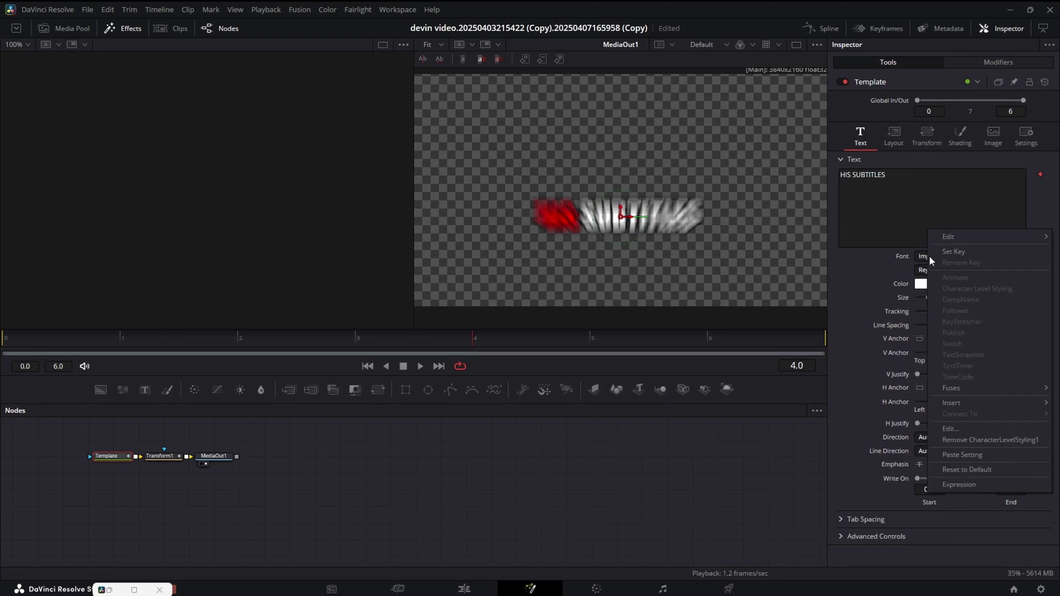
{"action": "left_click", "coordinate": [1000, 62]}
{"action": "left_click_drag", "start_coordinate": [426, 330], "coordinate": [389, 338]}
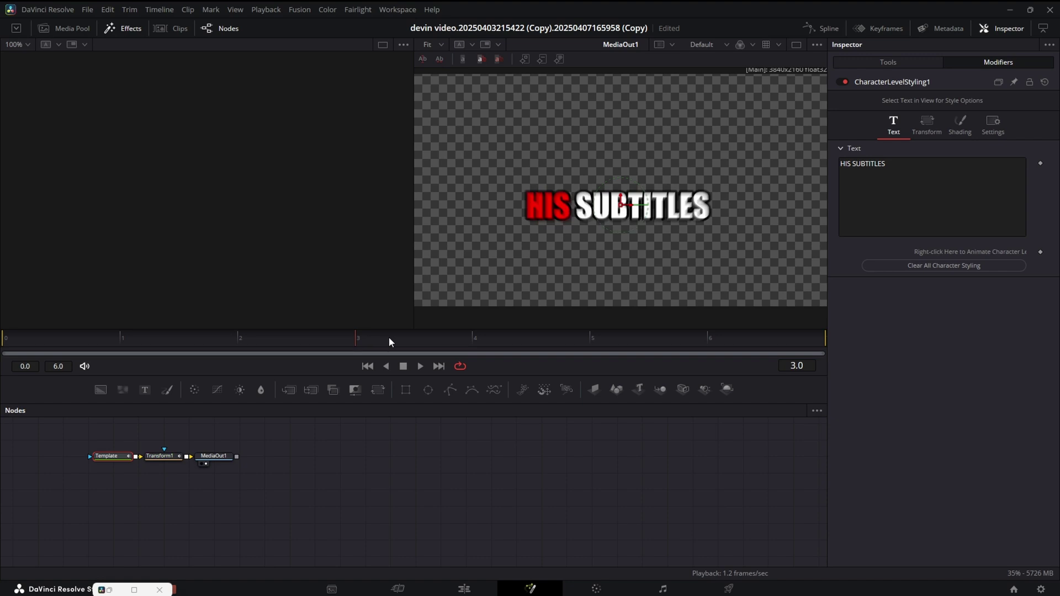